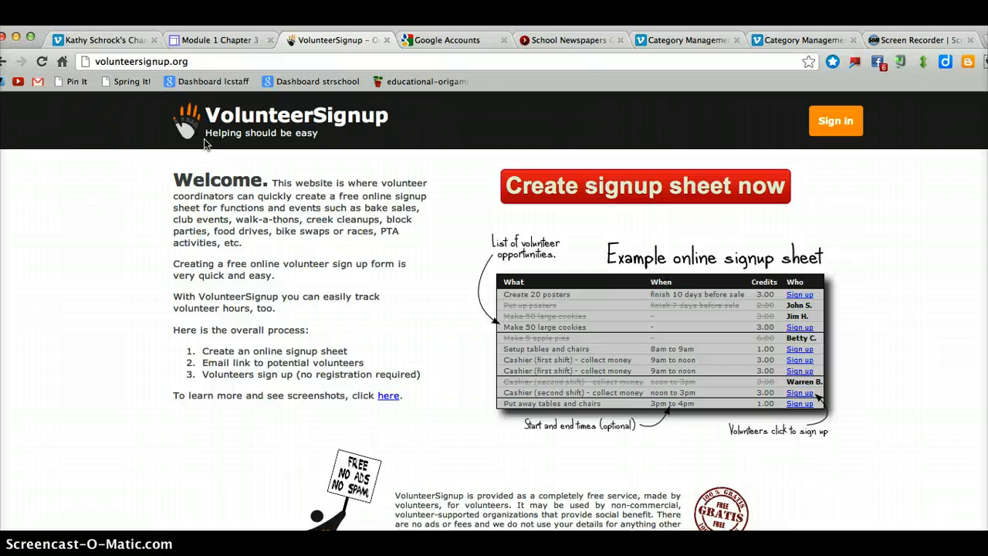
Open the VolunteerSignup home page and start creating a new signup sheet
click(86, 61)
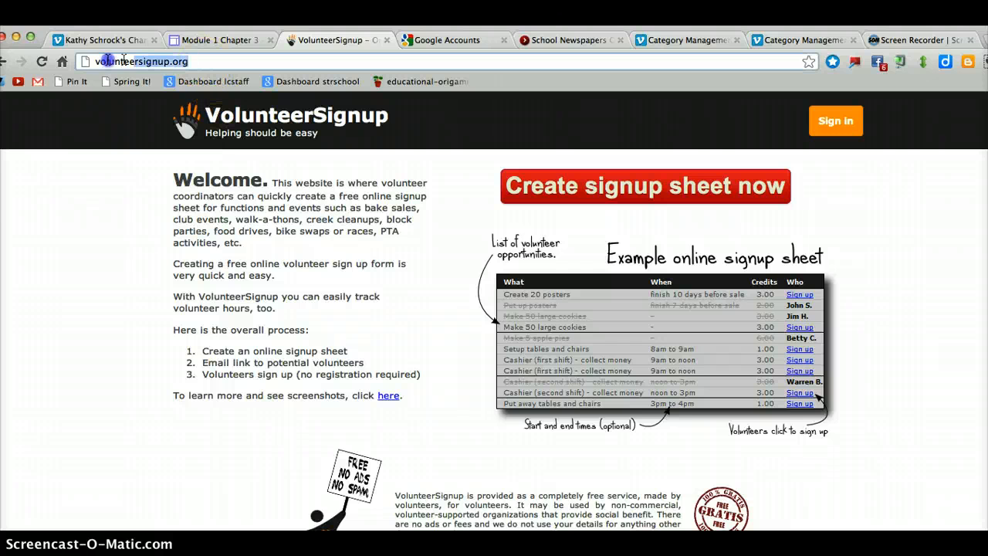
click(222, 62)
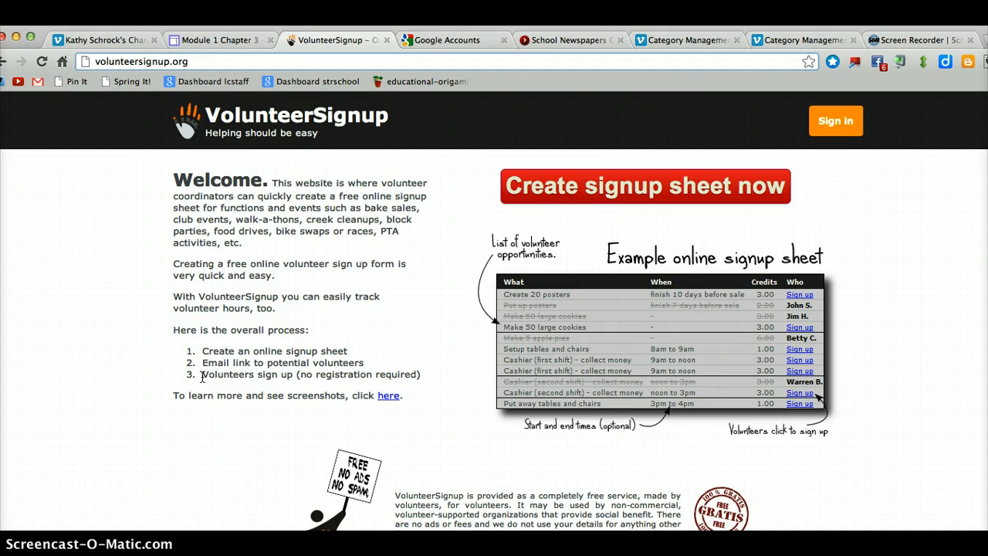
click(619, 191)
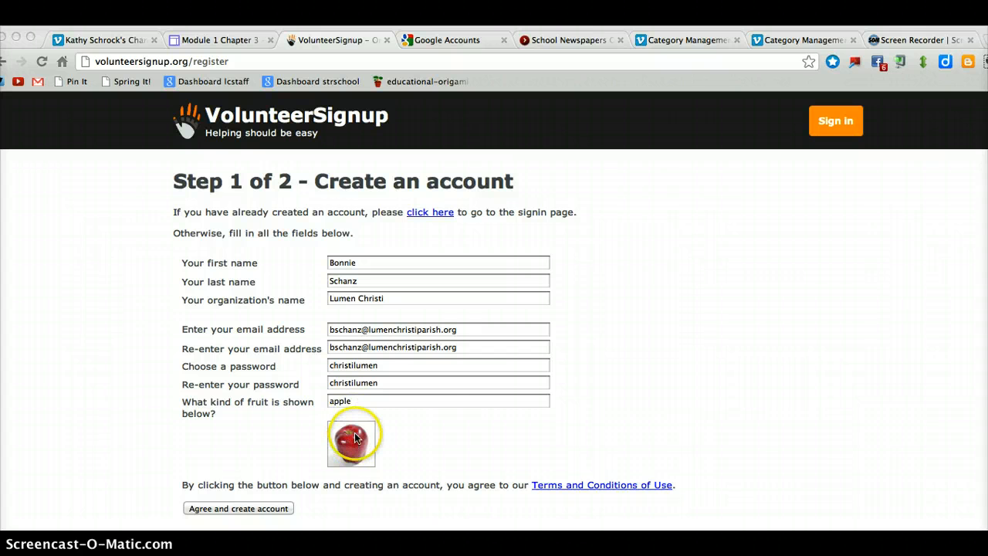
Agree to the terms and create the account from the completed registration form
click(246, 510)
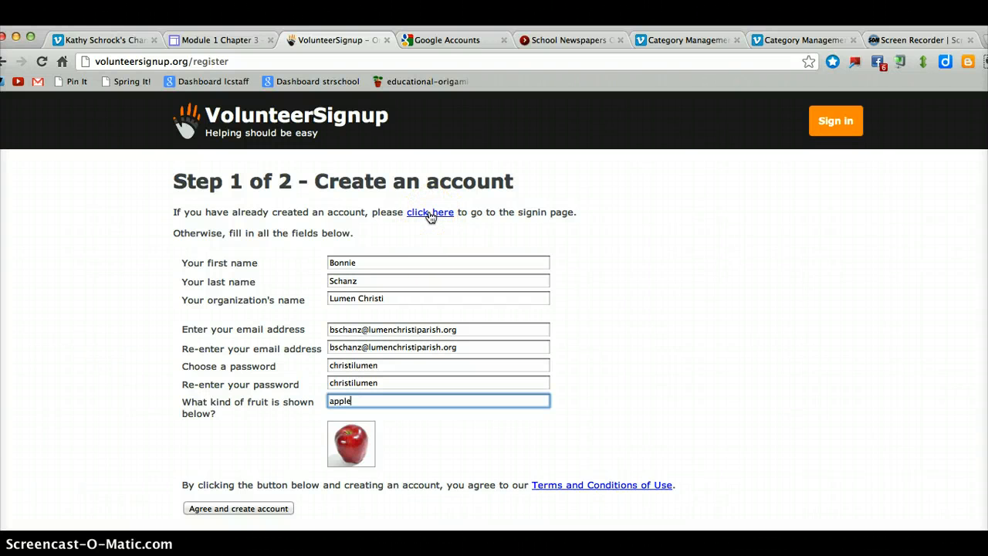
click(239, 508)
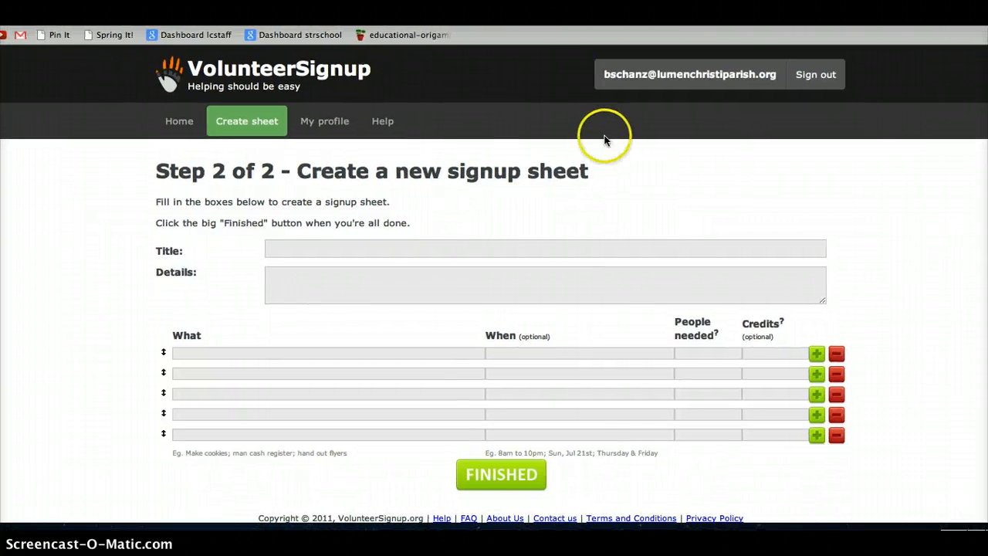
Set the sheet title to "Mrs. Smith's Homeroom"
click(368, 246)
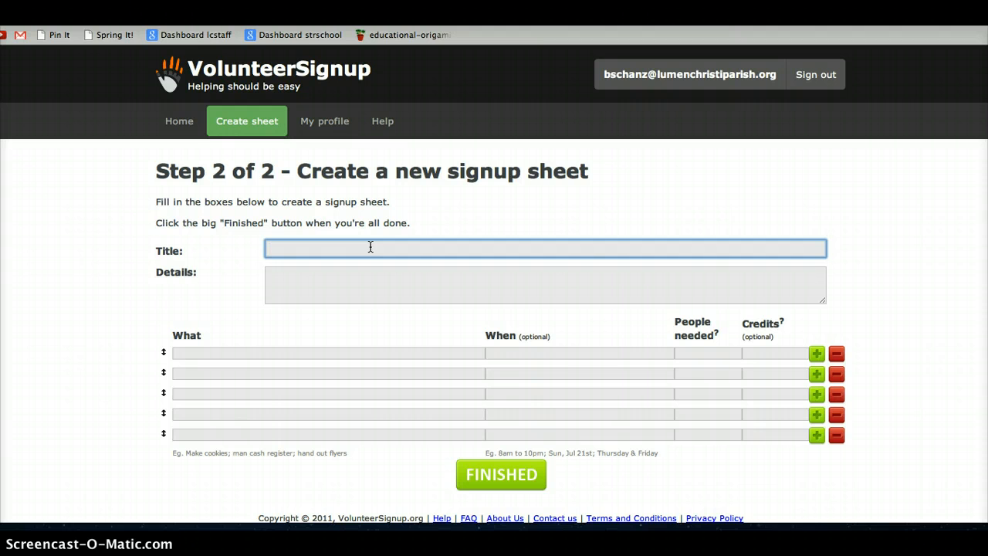
text(Mrs. Anderson Homeroom)
double_click(303, 248)
text(Smith's)
Enter the details: "This sign up sheet will be used for families with children in Mrs. Smith's homeroom."
click(364, 281)
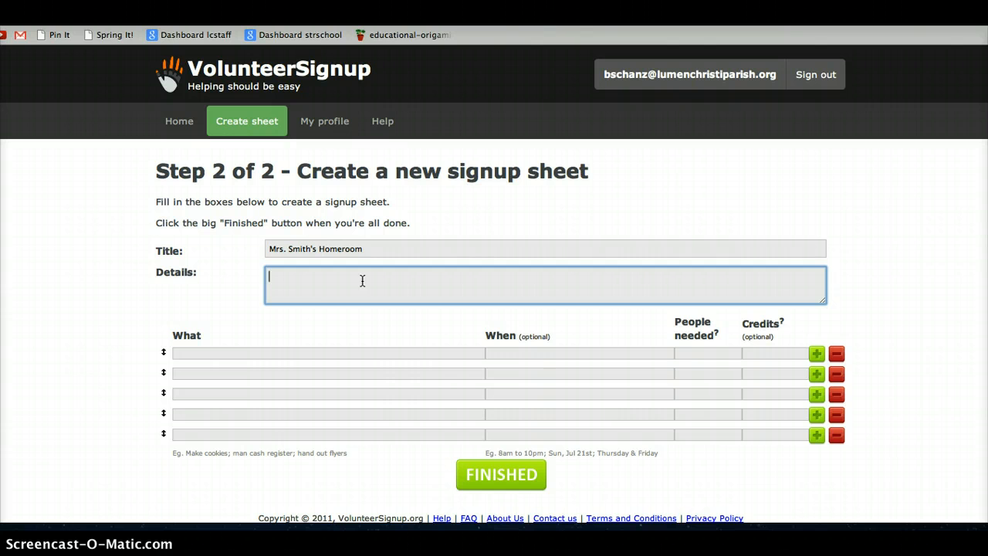
text(this)
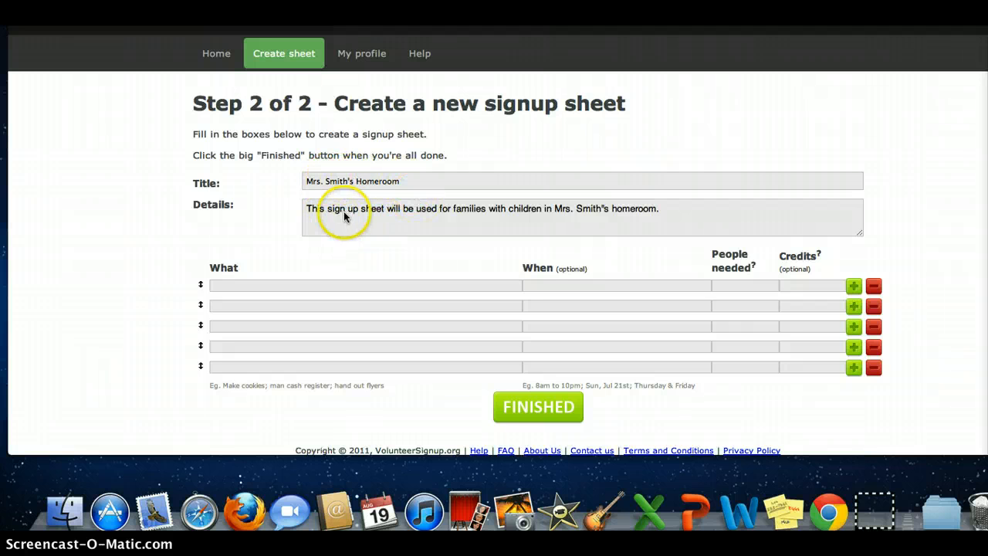
Enter "Johnny Appleseed Day Party" as the first volunteer item
click(346, 285)
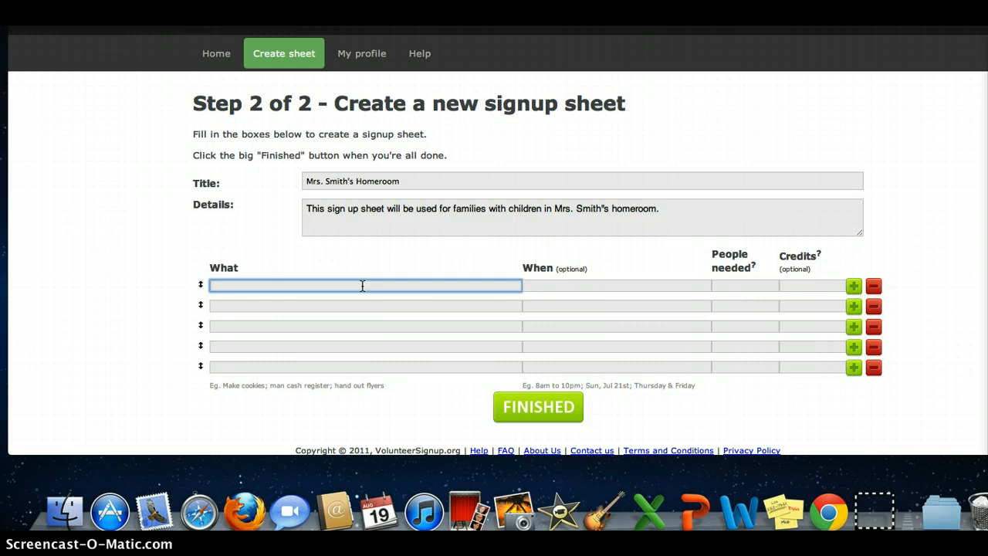
text(hnny Appleseed d)
key(BackSpace)
key(BackSpace)
key(BackSpace)
text(Day Party)
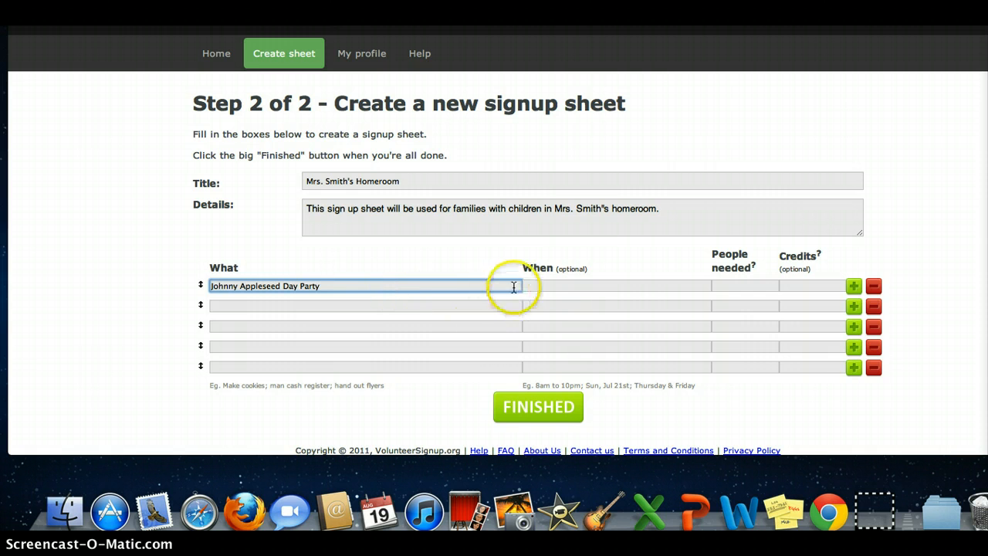
Set the first item's date to "Monday 9/9"
click(539, 286)
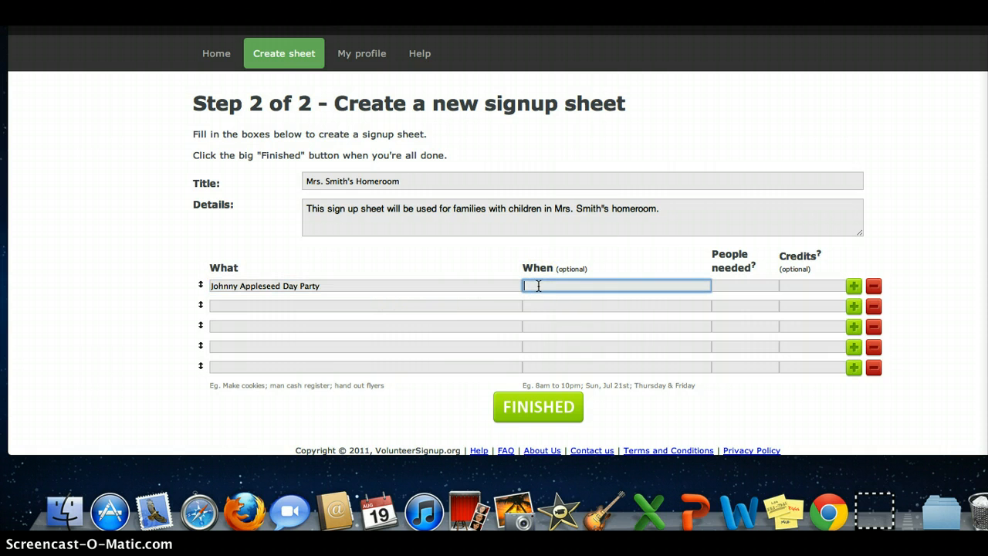
text(Monday 9/)
click(546, 290)
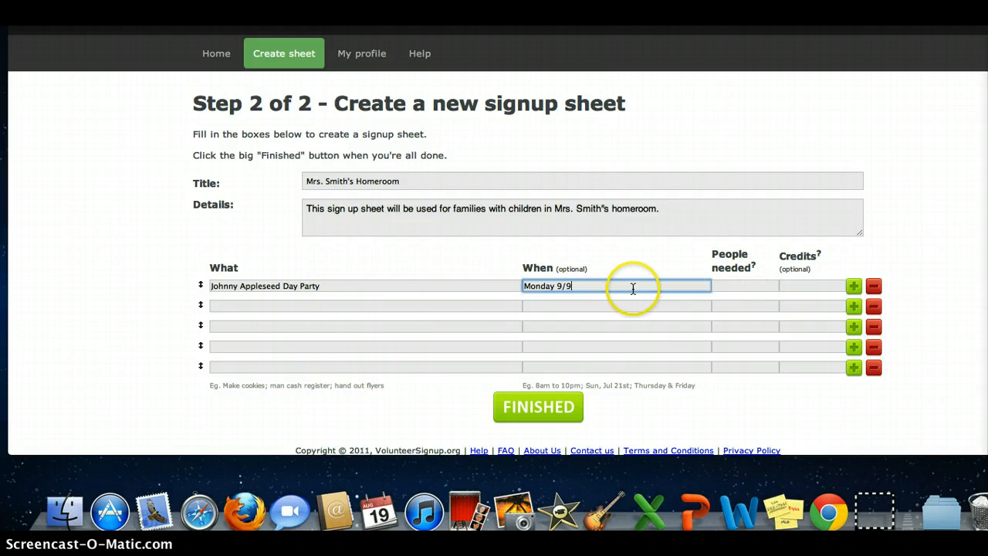
Append "– plates" to the first item's name and set its people needed to 3
click(358, 286)
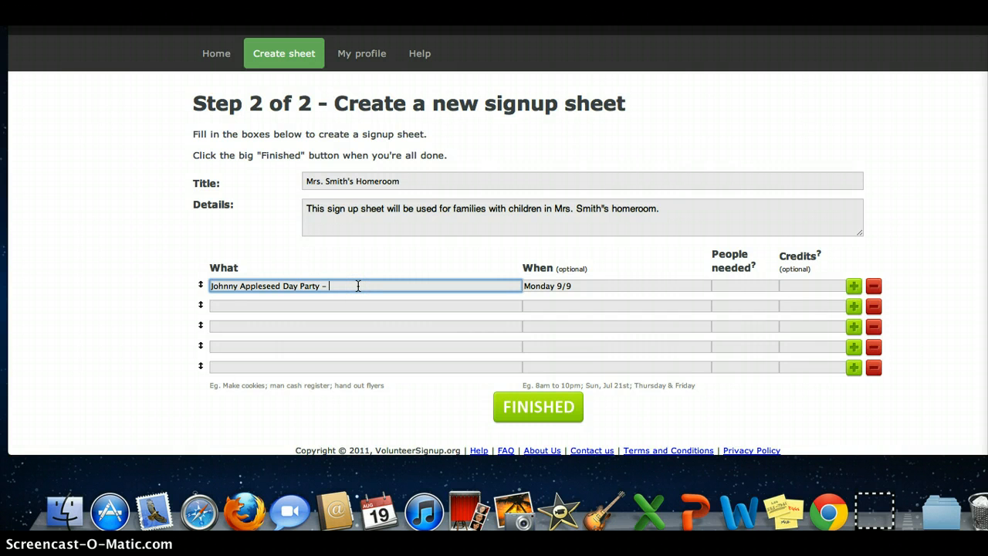
text(– plates)
click(743, 285)
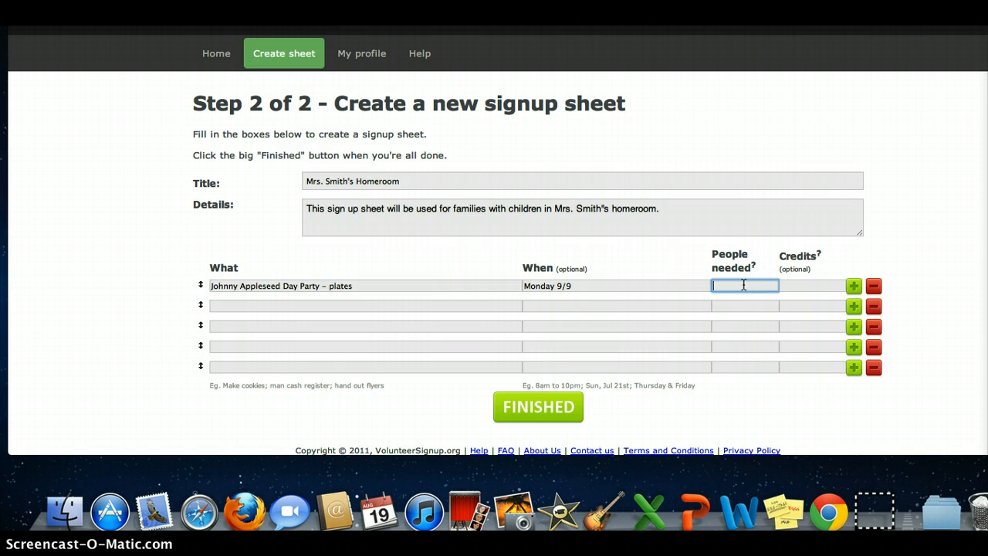
text(3)
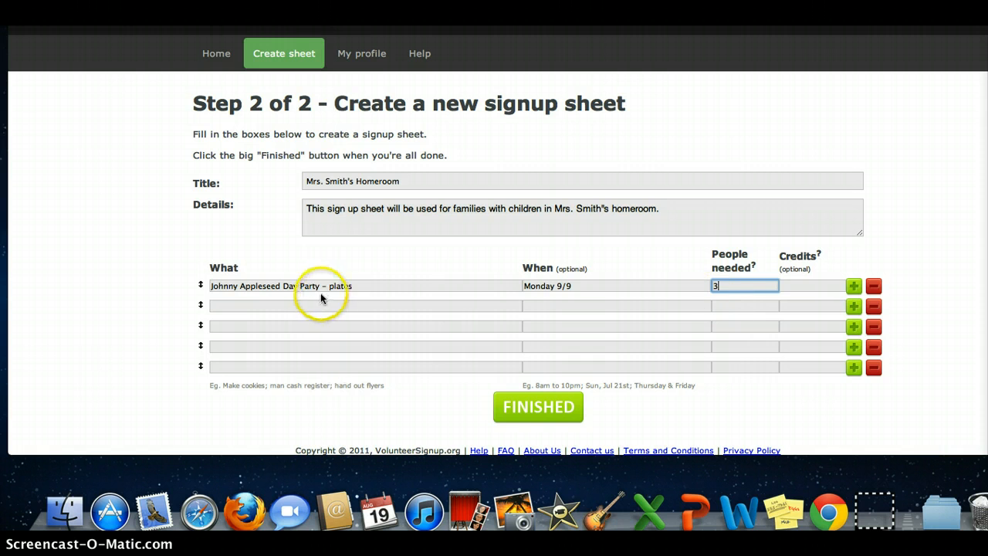
Copy the first item's text into the second row and change it to "Johnny Appleseed Day Party – cupcakes"
drag(357, 286, 209, 286)
key(super+c)
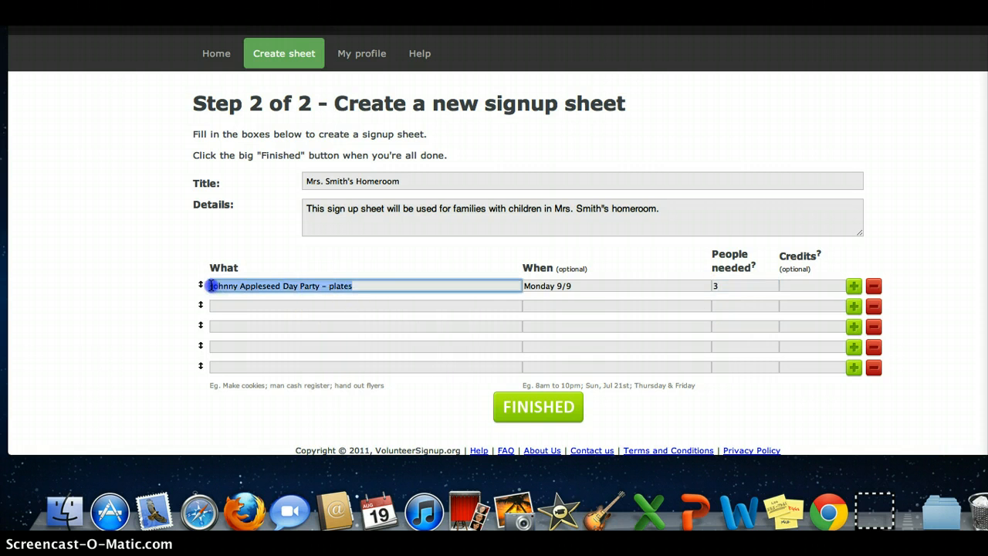
click(337, 306)
key(super+v)
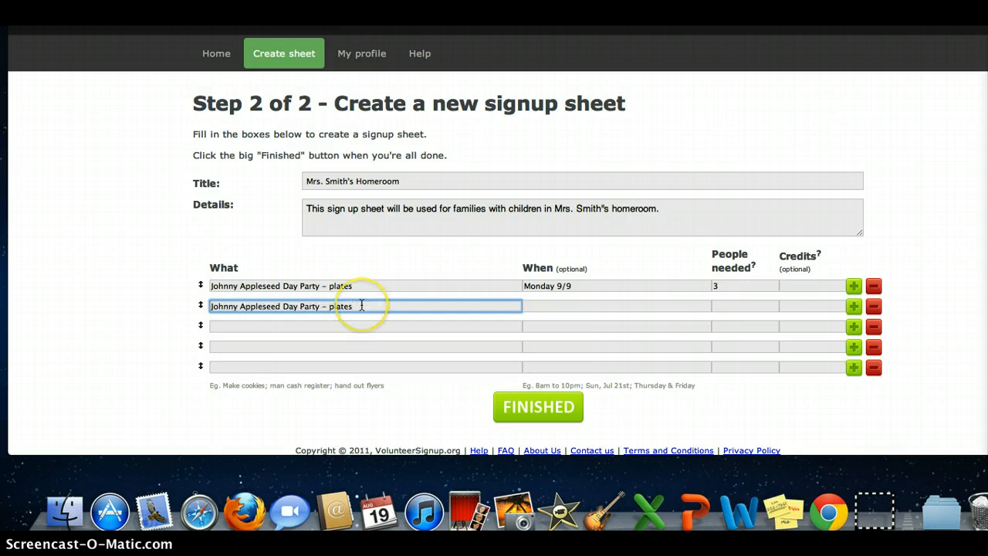
key(BackSpace)
key(BackSpace)
key(BackSpace)
key(BackSpace)
text(cupcakes)
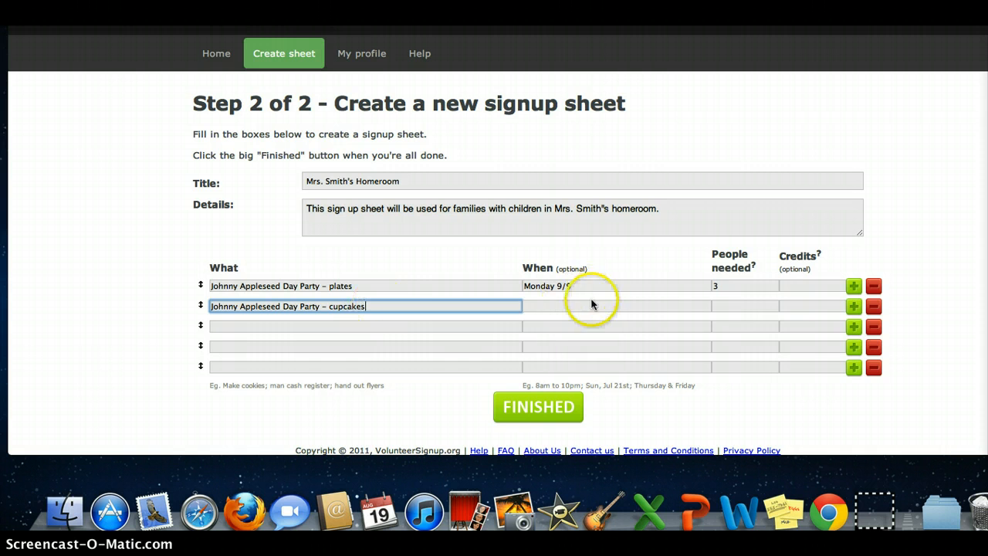
Set 5 people needed for the cupcakes row and copy "Monday 9/9" into its date
click(725, 307)
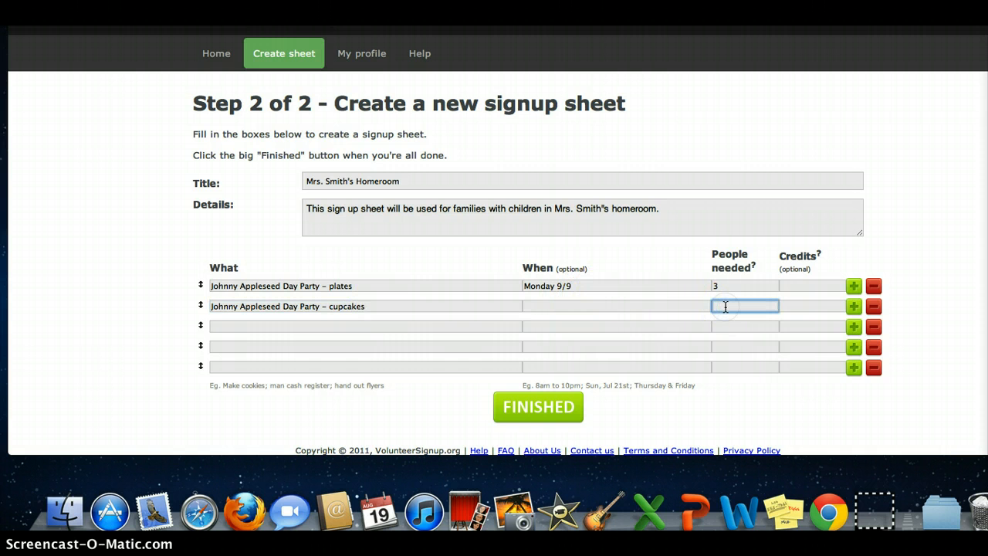
text(5)
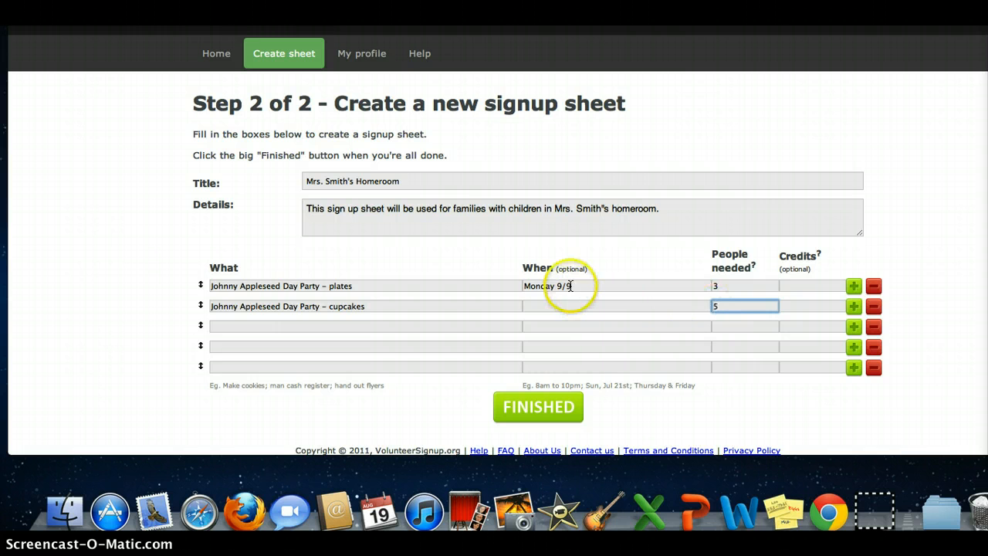
drag(572, 286, 522, 286)
key(super+c)
click(552, 306)
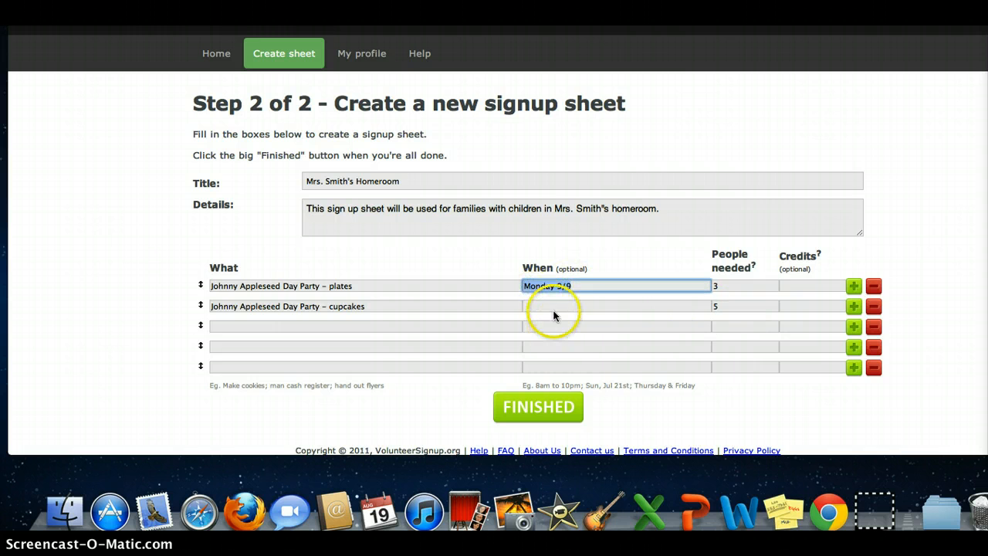
key(super+v)
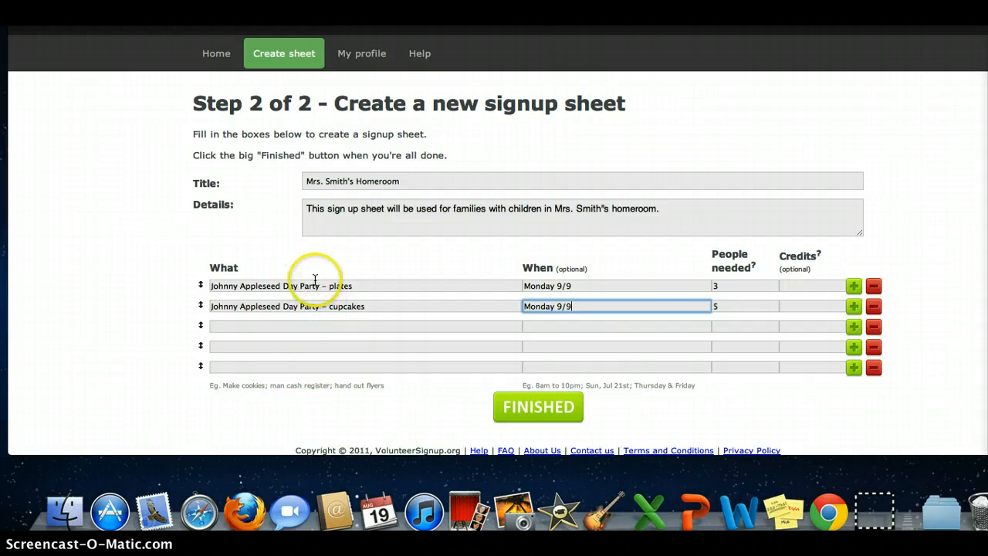
Add a third item "Library – Monday" needing 2 people
click(309, 326)
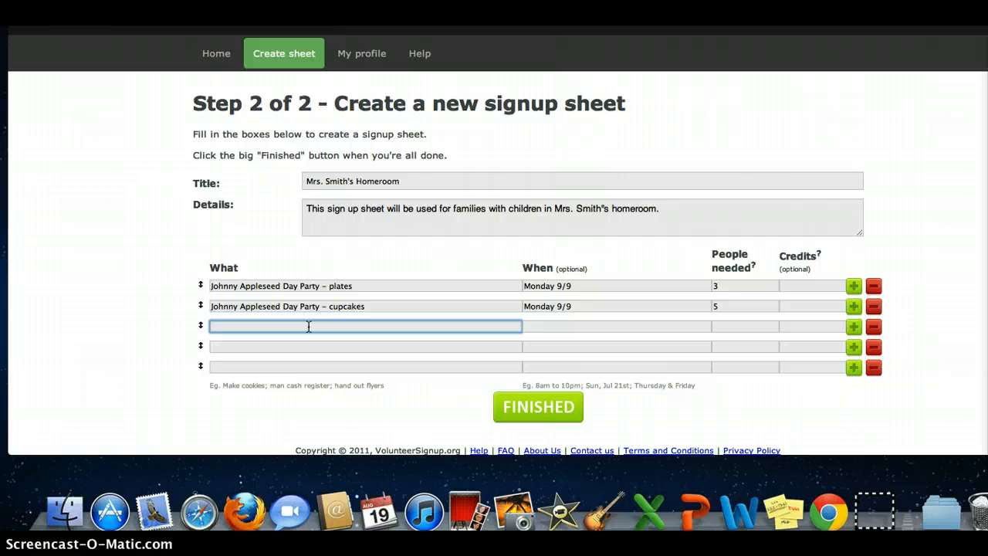
text(Library – Monday)
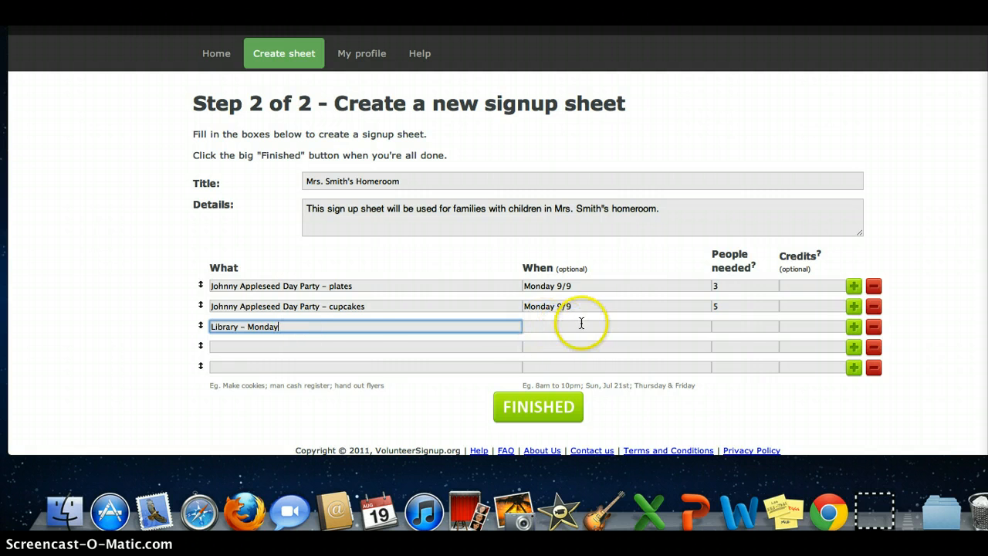
click(726, 328)
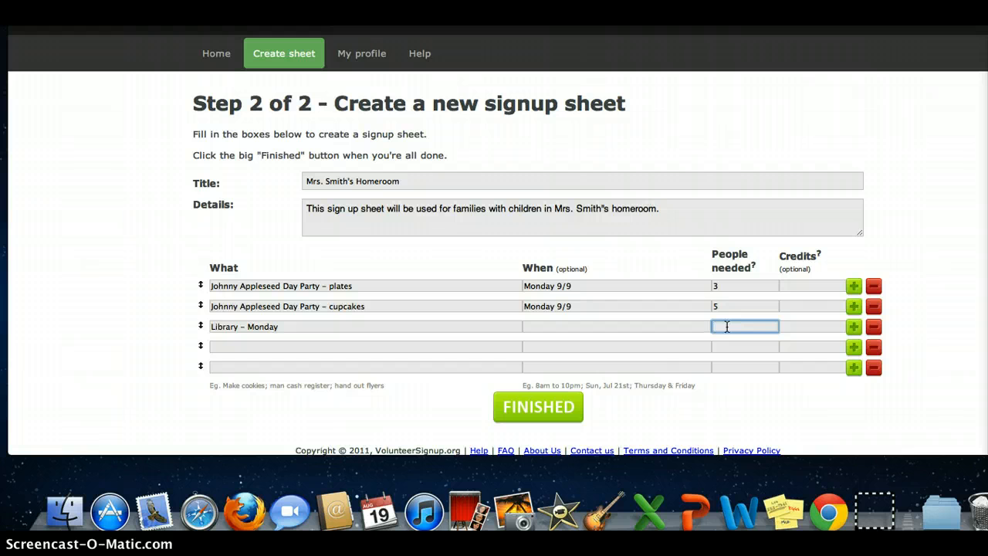
text(2)
Add a fourth item "Library – Wednesdays" needing 4 people
click(320, 345)
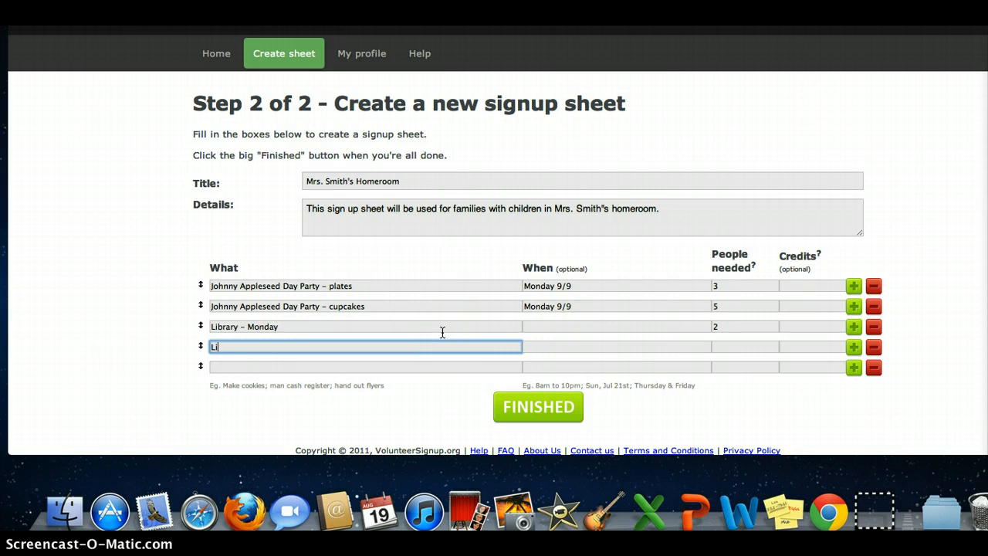
text(Library - Wednesdays)
click(720, 348)
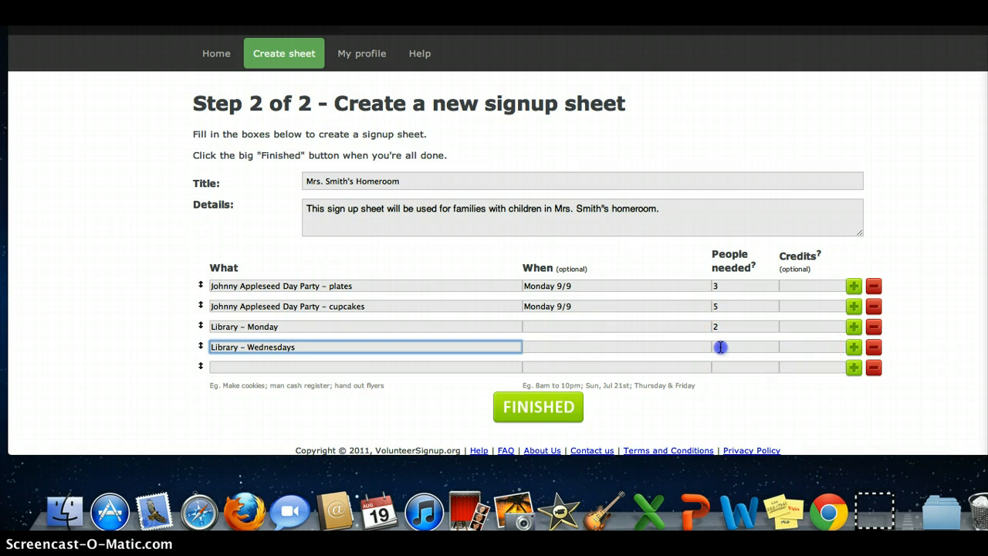
text(4)
Change the "Library – Monday" row's people needed to 4
click(729, 327)
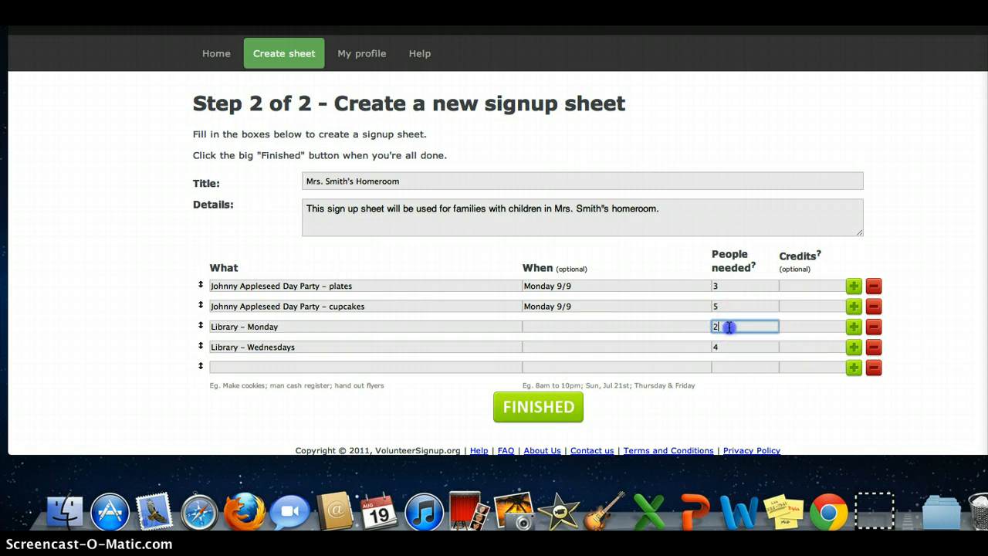
key(BackSpace)
text(4)
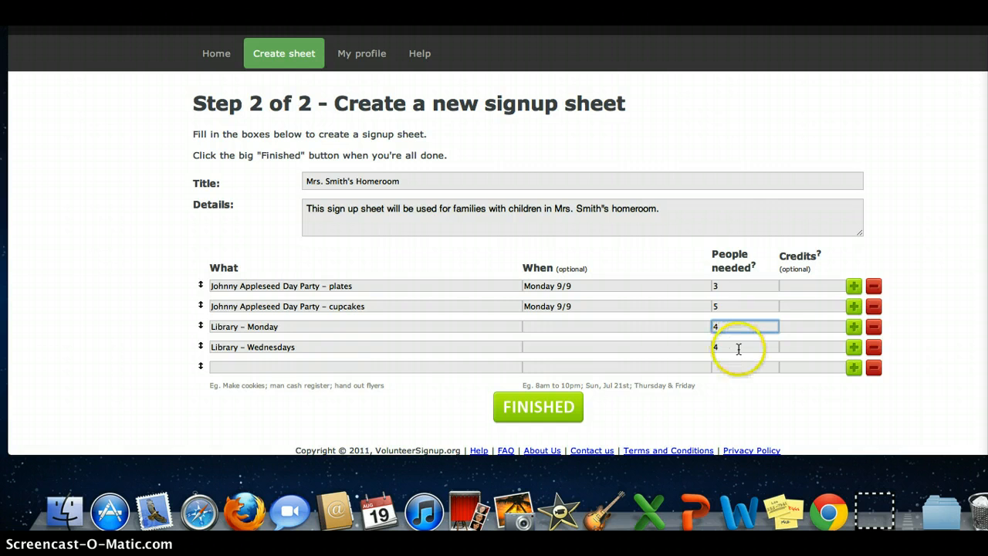
click(738, 348)
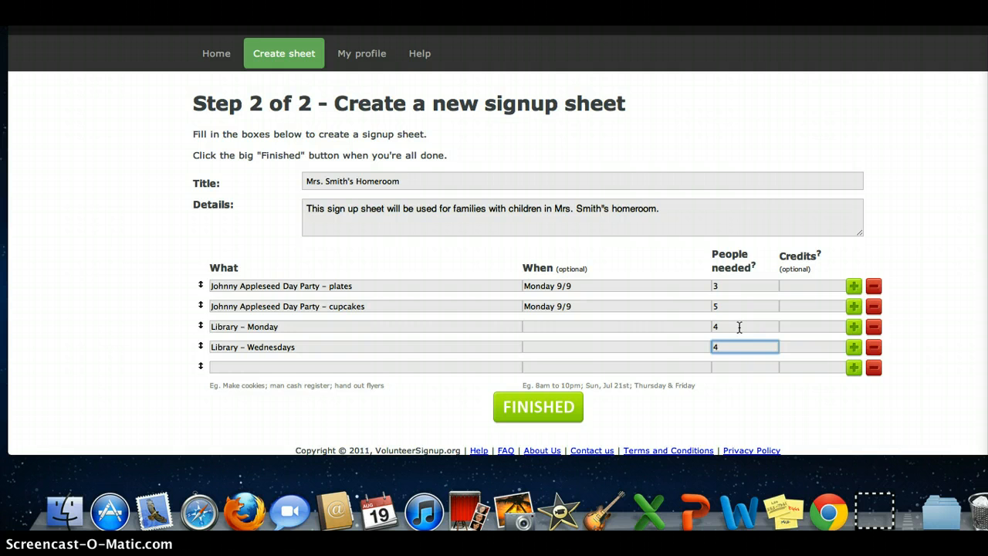
Add a fifth item "Field Trip – Audubon" needing 6 people and insert an extra empty row below it
click(347, 368)
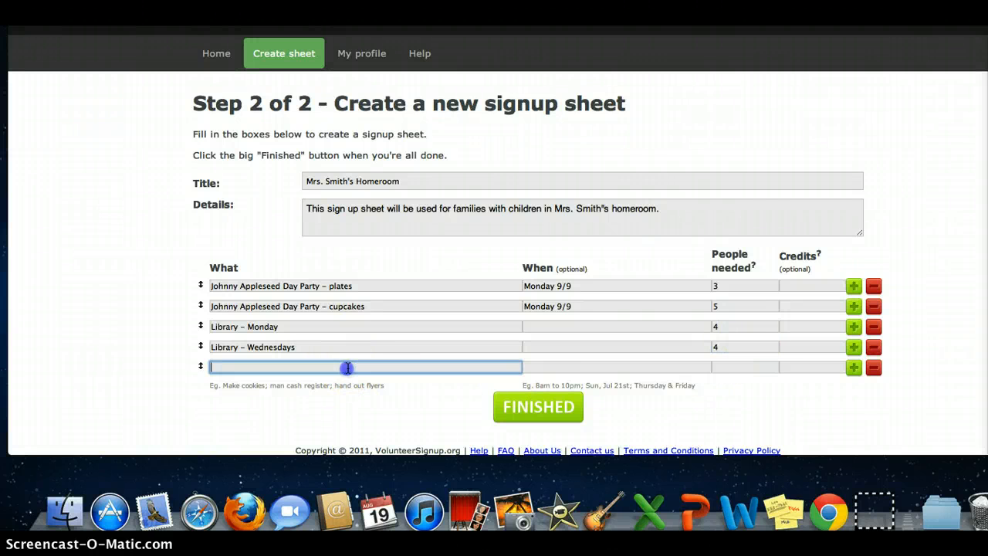
text(Field Trip - Audo)
key(BackSpace)
text(ubon)
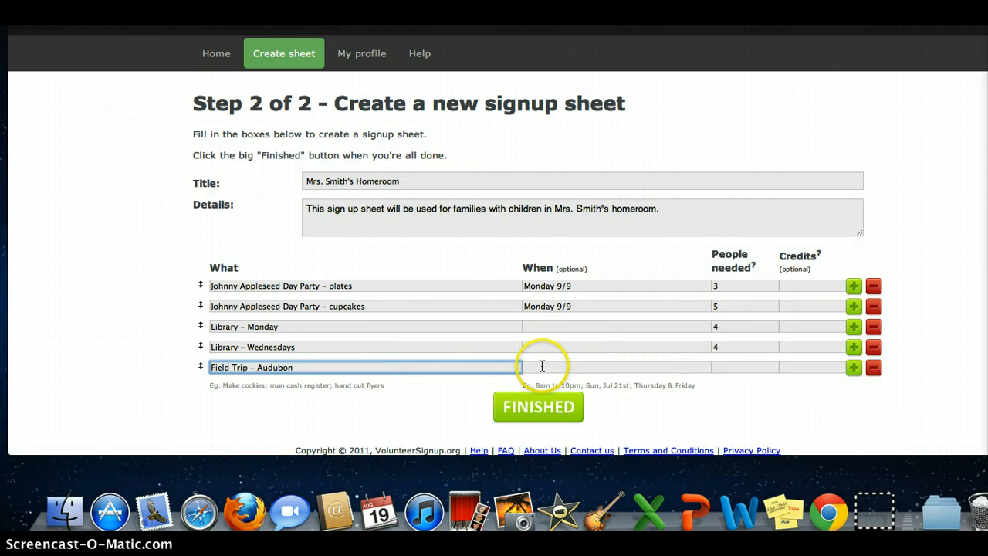
click(724, 366)
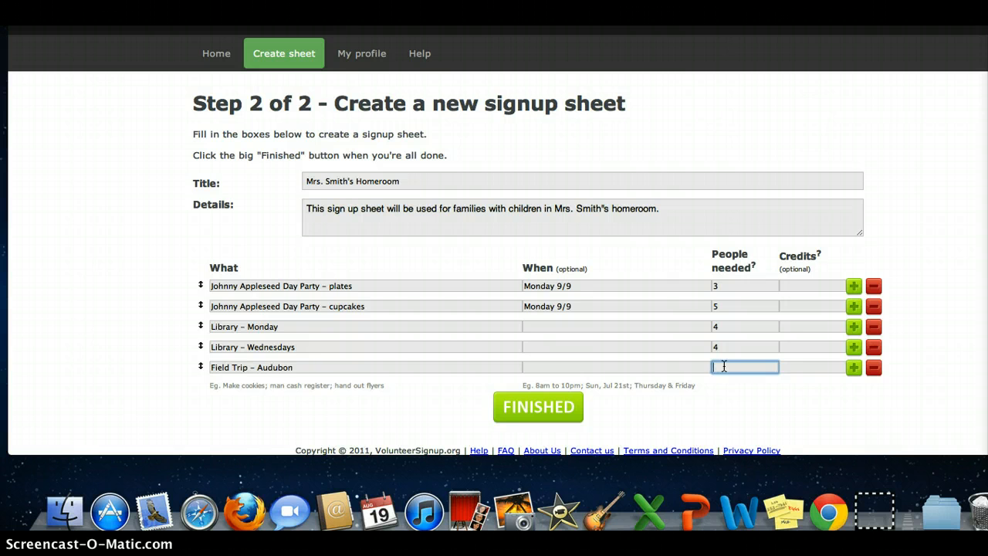
text(6)
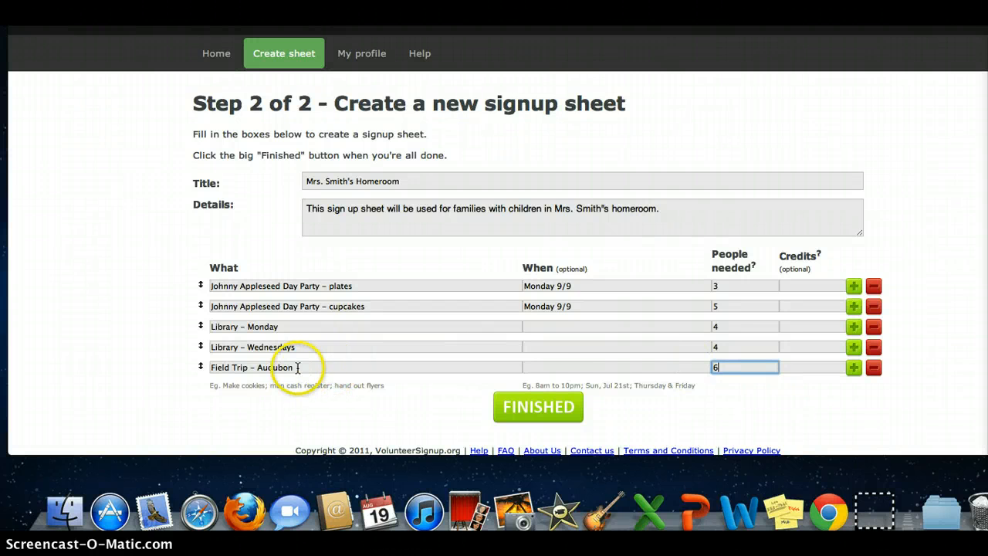
click(854, 370)
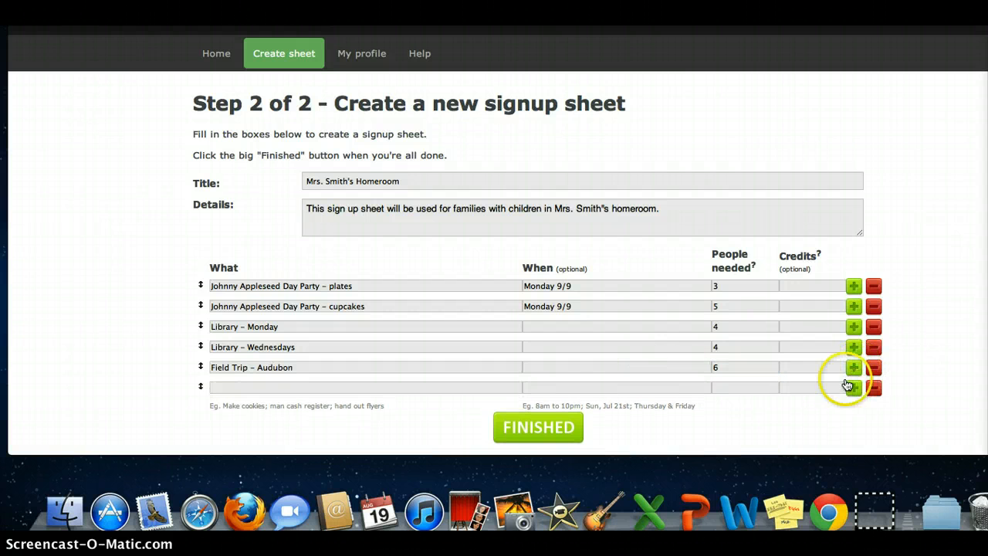
Finish creating the signup sheet with the five listed items
click(296, 388)
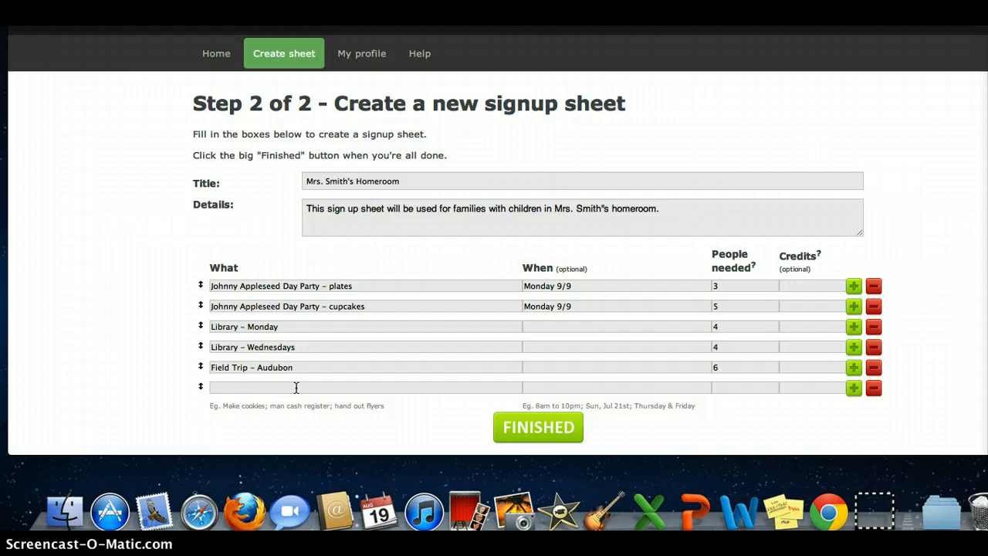
scroll(486, 390, down, 1)
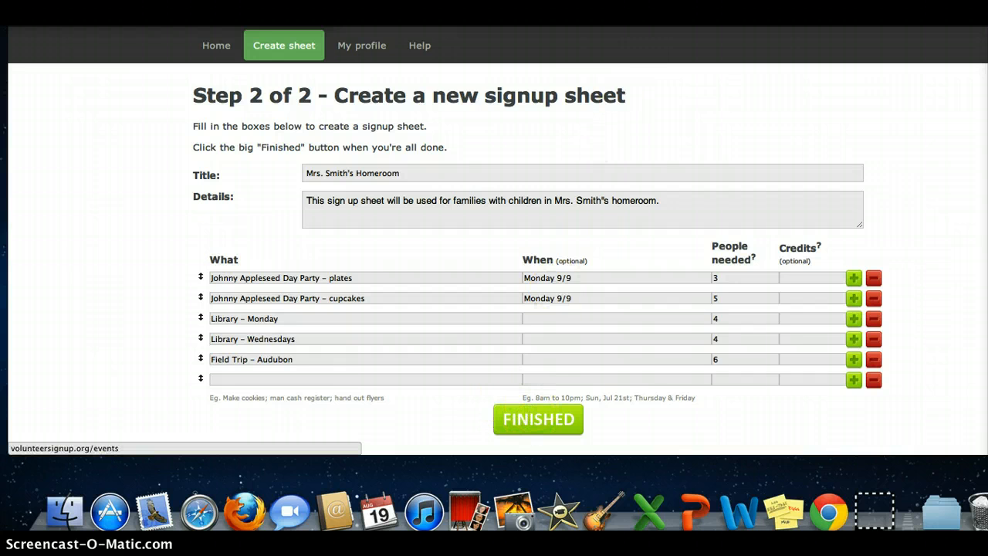
click(539, 421)
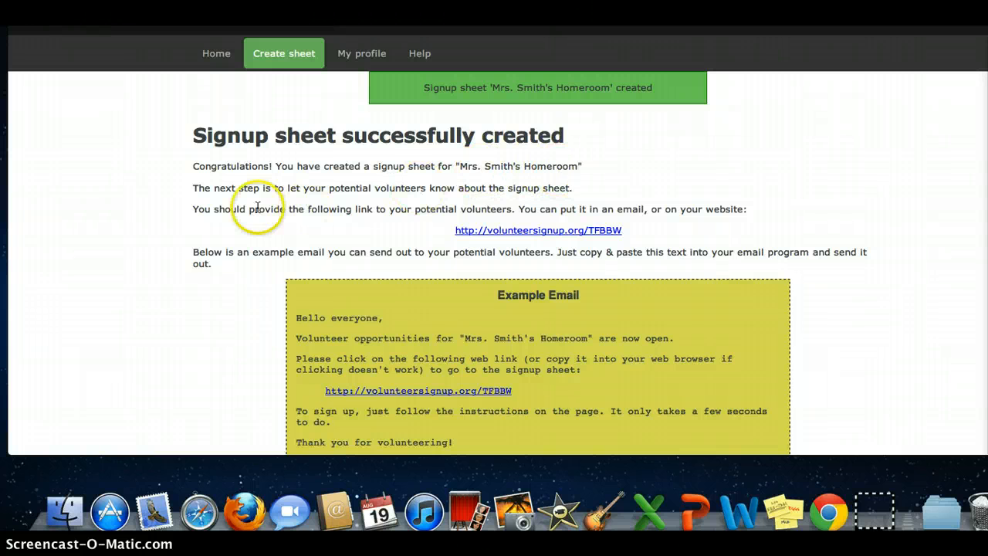
Dismiss the reserve battery power warning
scroll(270, 202, down, 2)
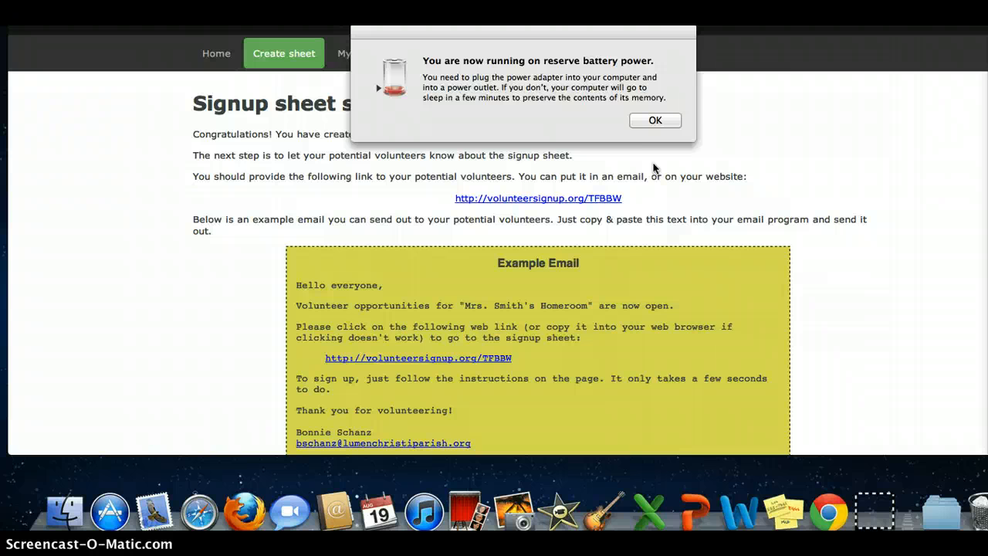
click(655, 121)
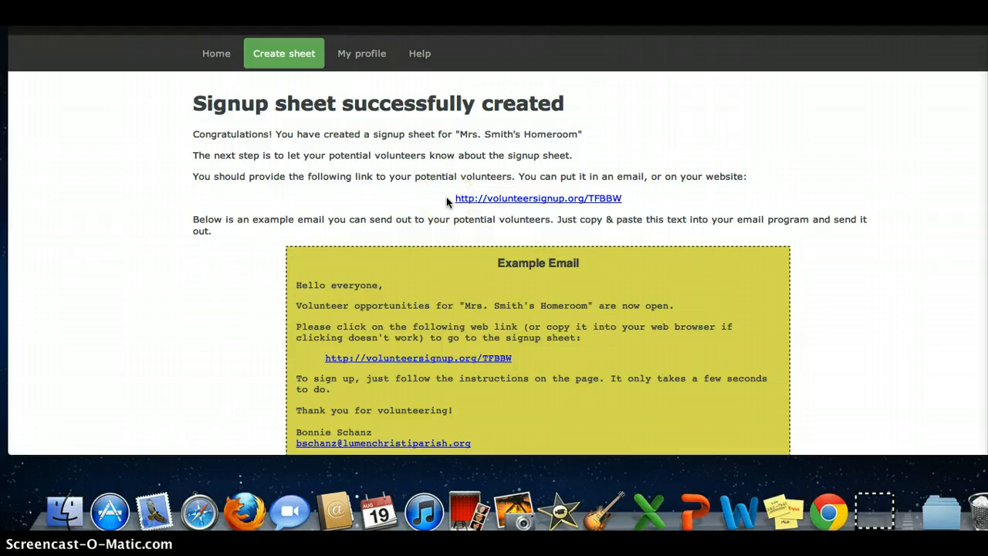
scroll(834, 257, down, 3)
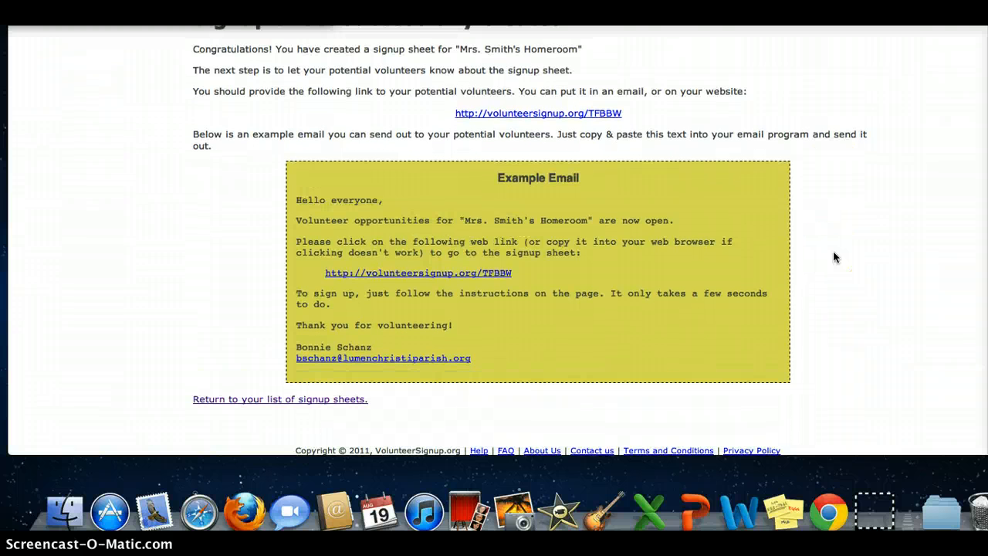
drag(809, 239, 803, 240)
click(802, 241)
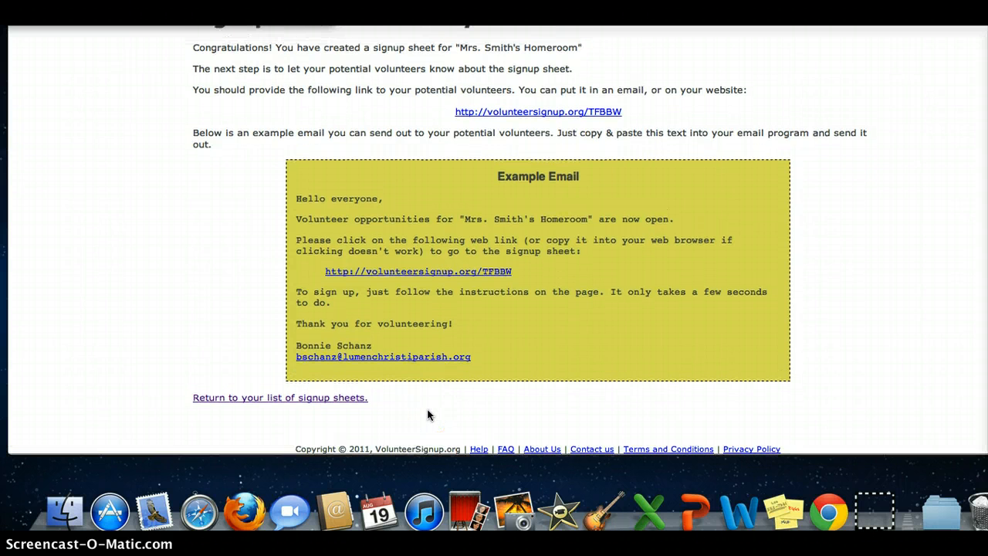
Select the signup sheet's link address on the confirmation page
scroll(388, 413, up, 1)
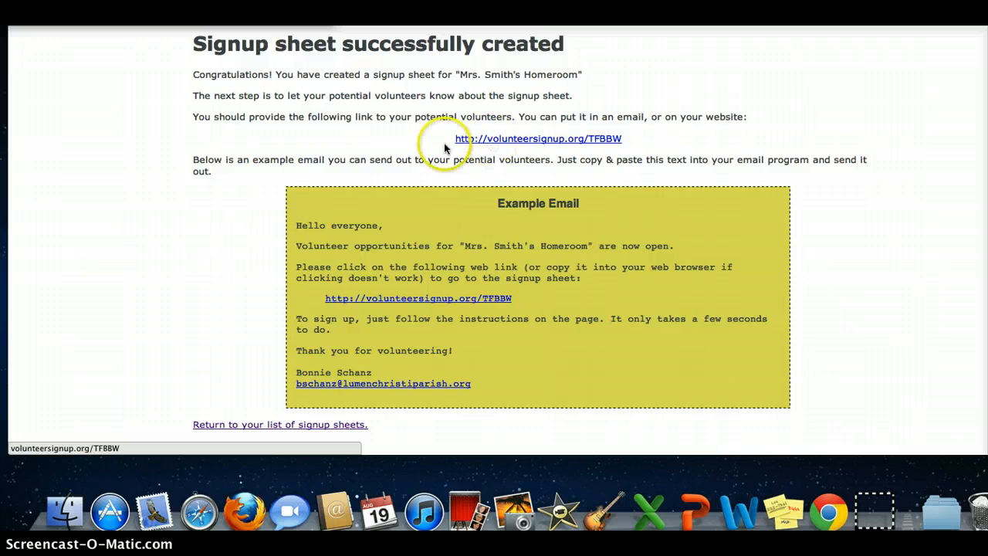
drag(452, 138, 630, 151)
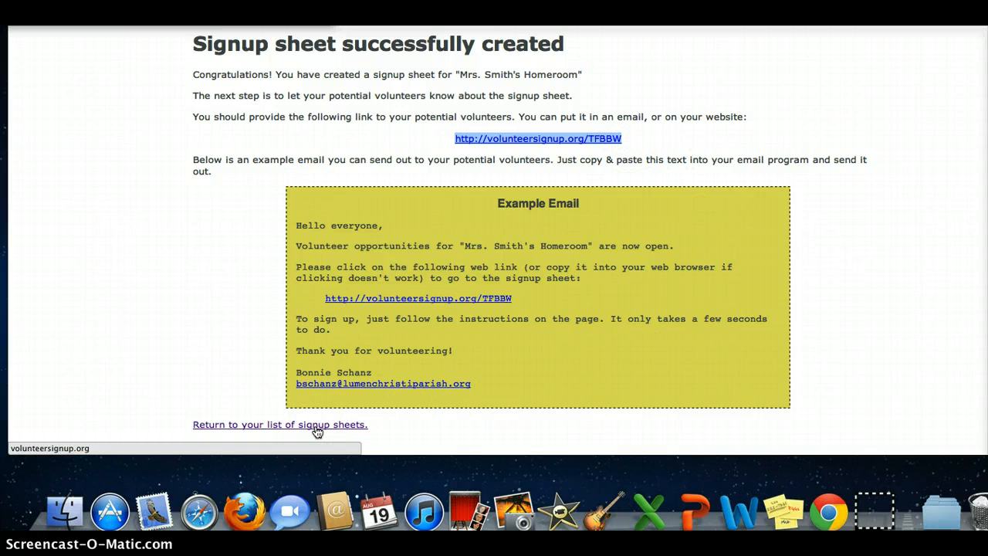
click(535, 196)
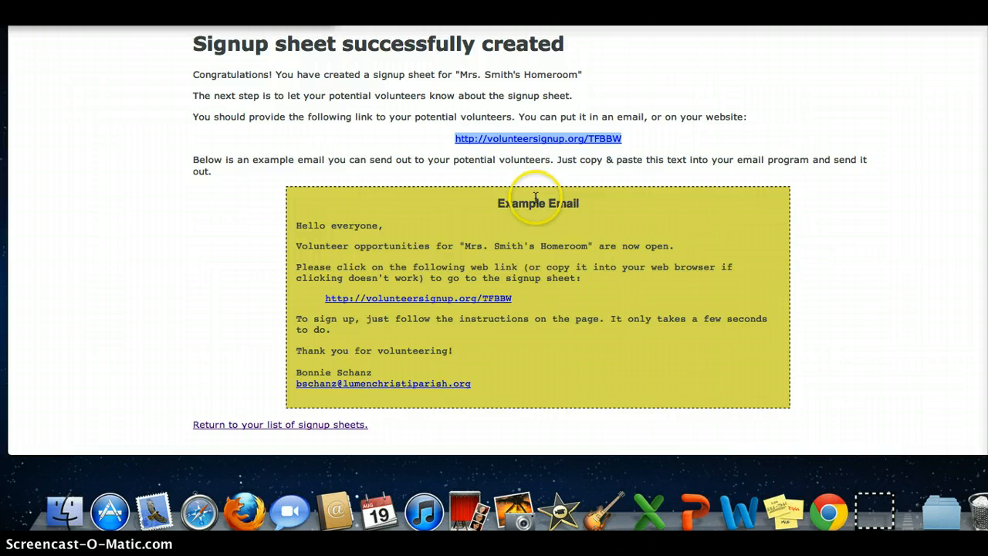
Return to the list of signup sheets and open the Mrs. Smith's Homeroom sheet's public link
click(261, 426)
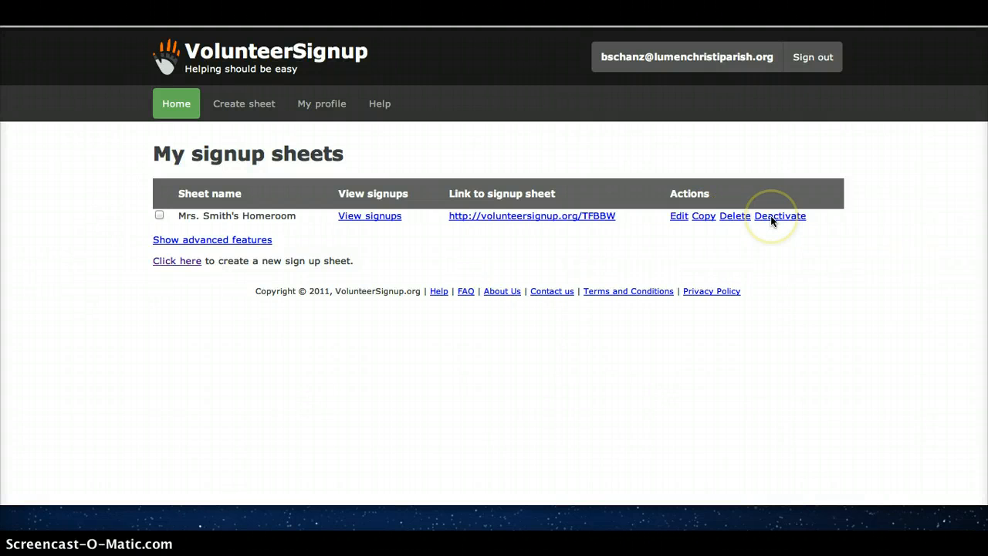
click(523, 216)
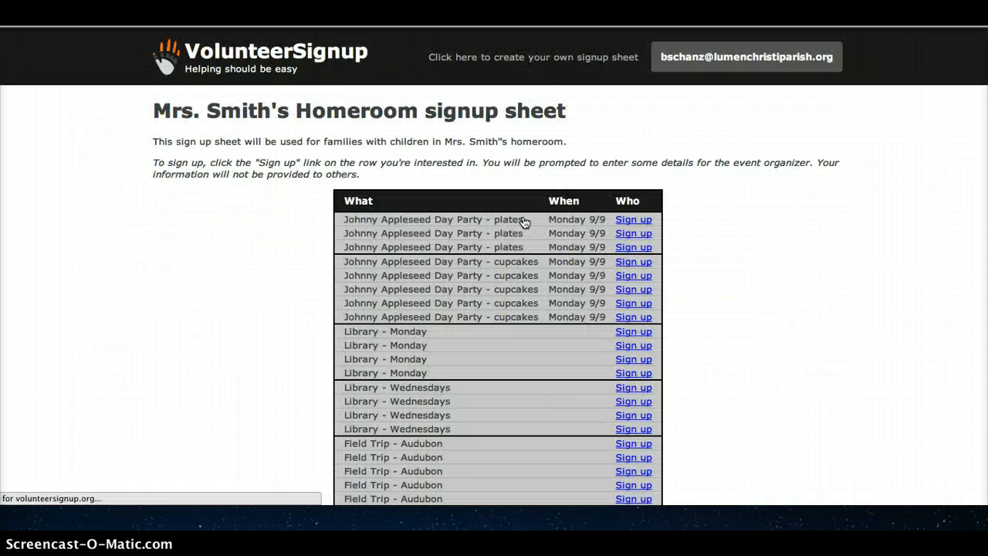
scroll(708, 272, down, 3)
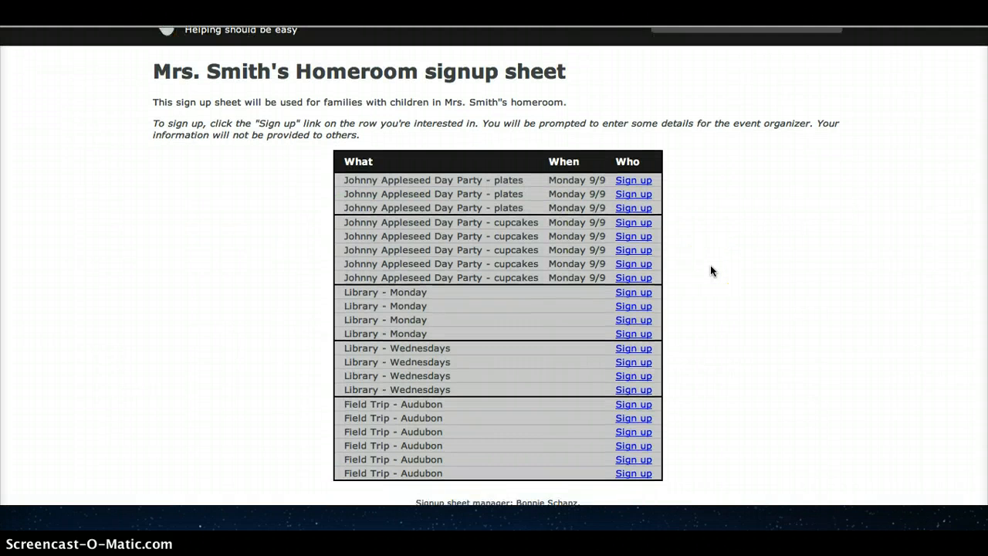
scroll(711, 270, up, 2)
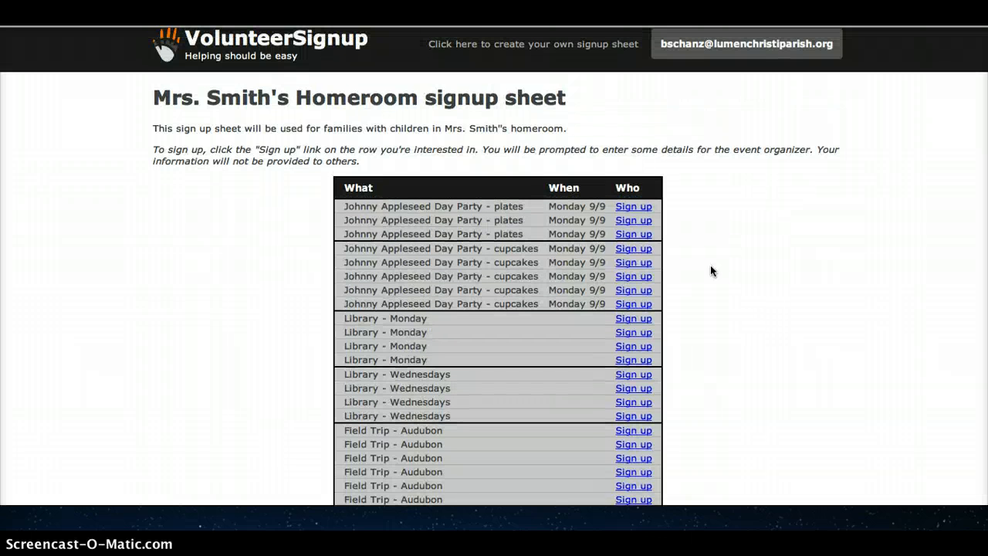
scroll(710, 270, down, 1)
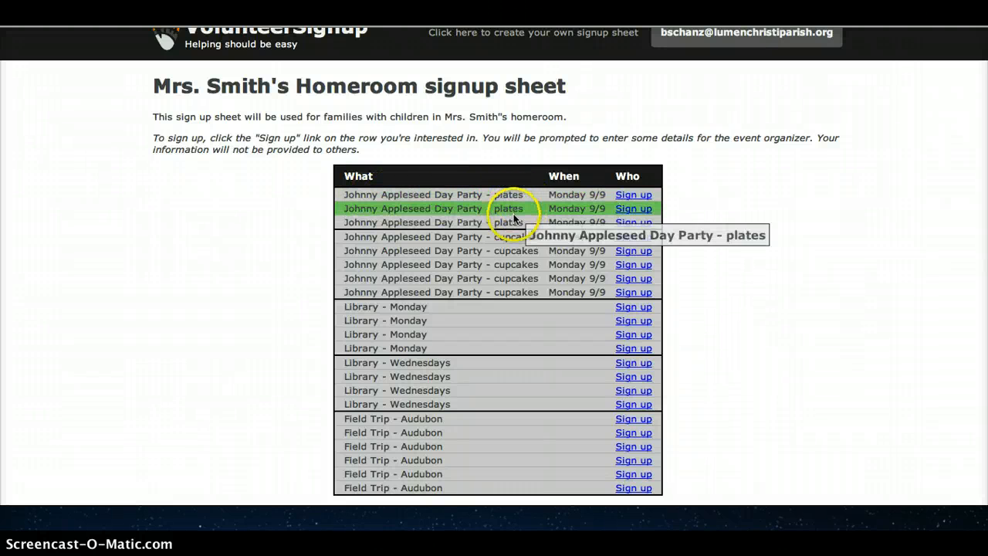
Sign up for the first "Johnny Appleseed Day Party - plates" slot with the volunteer's e-mail, name, phone and answer "apple"
click(630, 195)
click(349, 223)
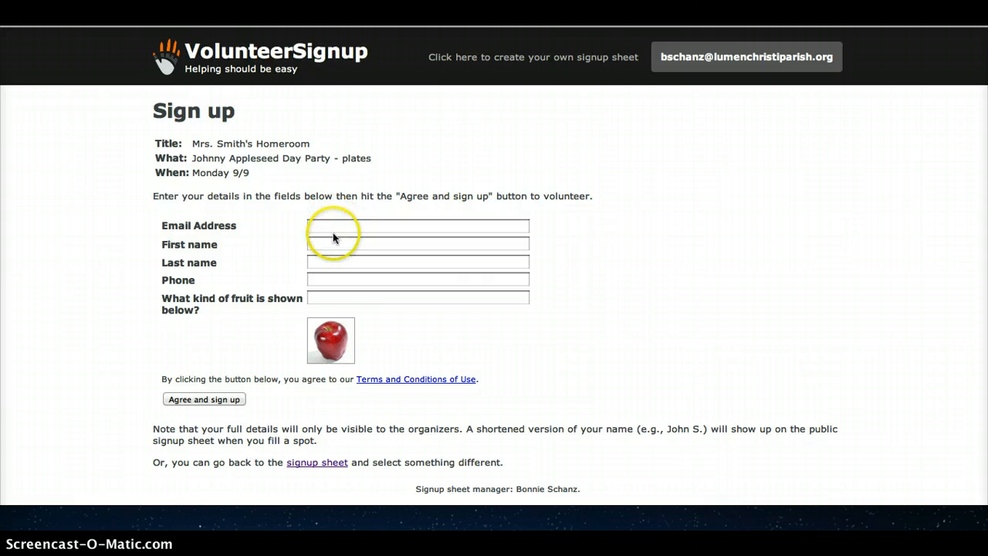
click(329, 300)
click(370, 226)
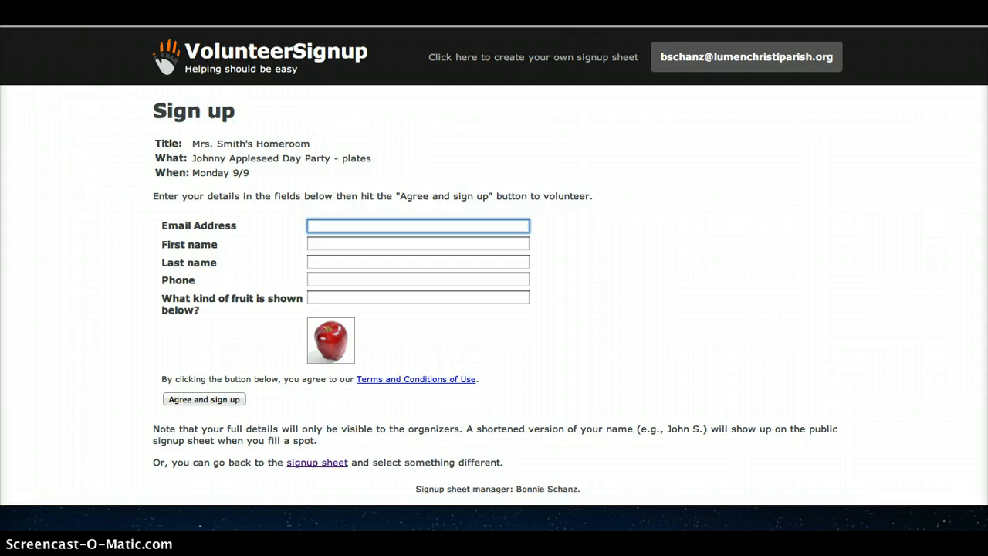
drag(116, 0, 111, 4)
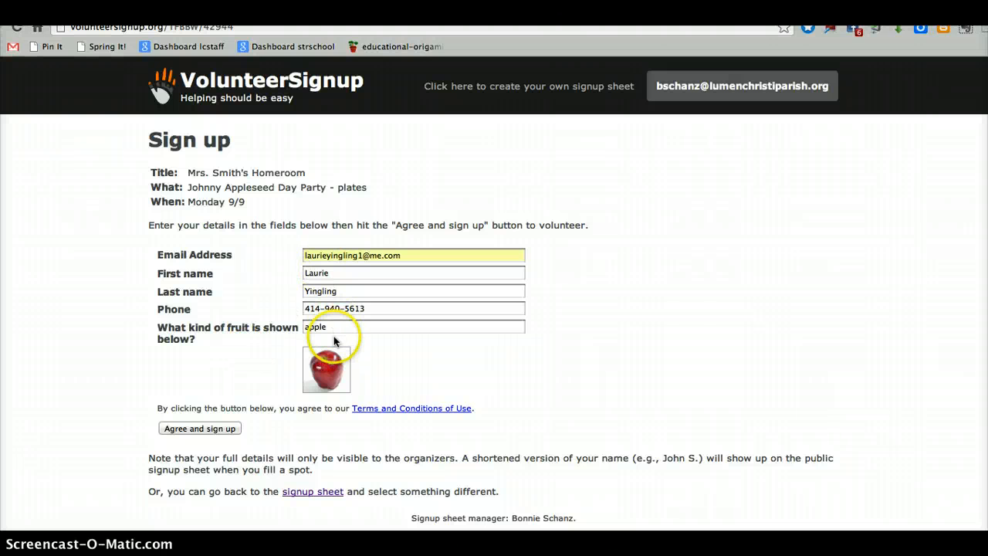
click(200, 429)
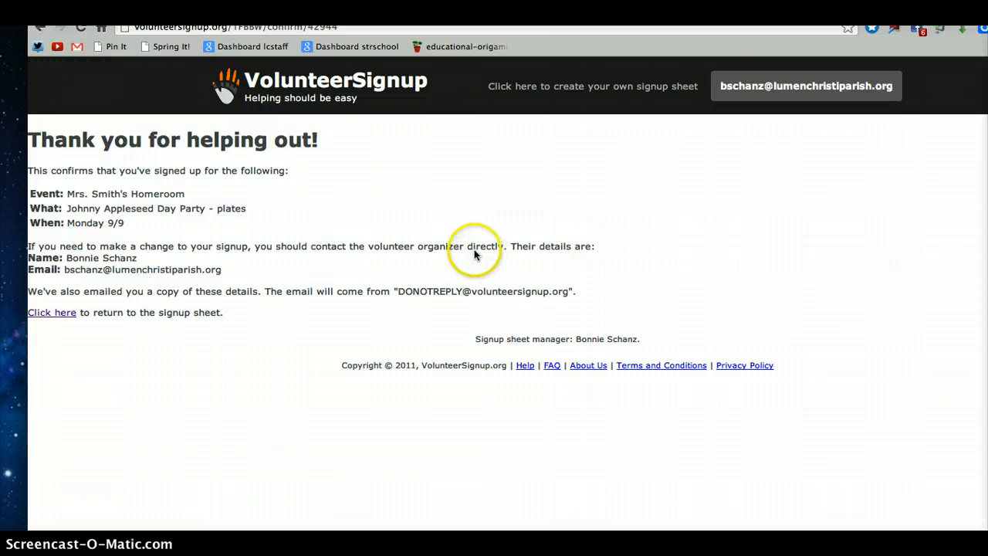
Return to the signup sheet and review its slots
click(56, 314)
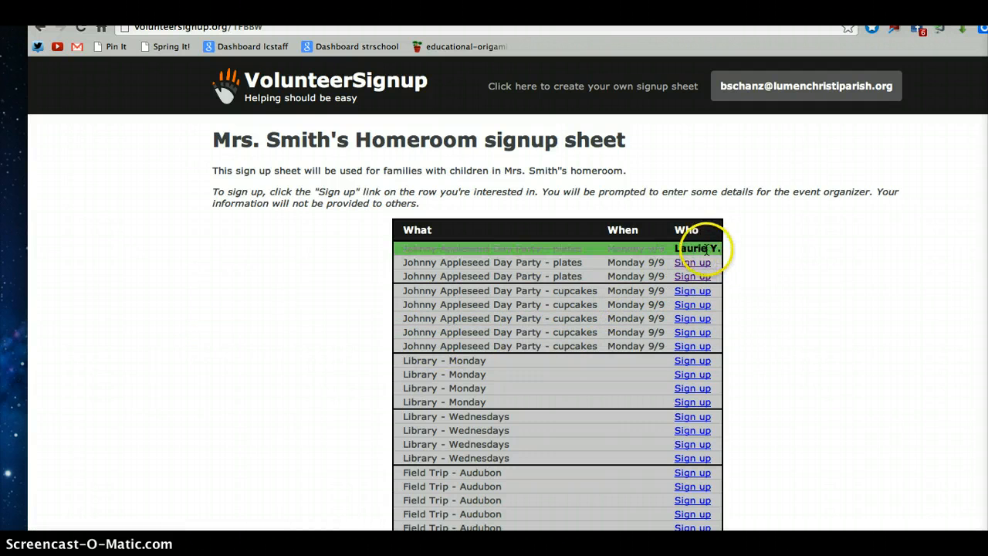
scroll(754, 256, down, 1)
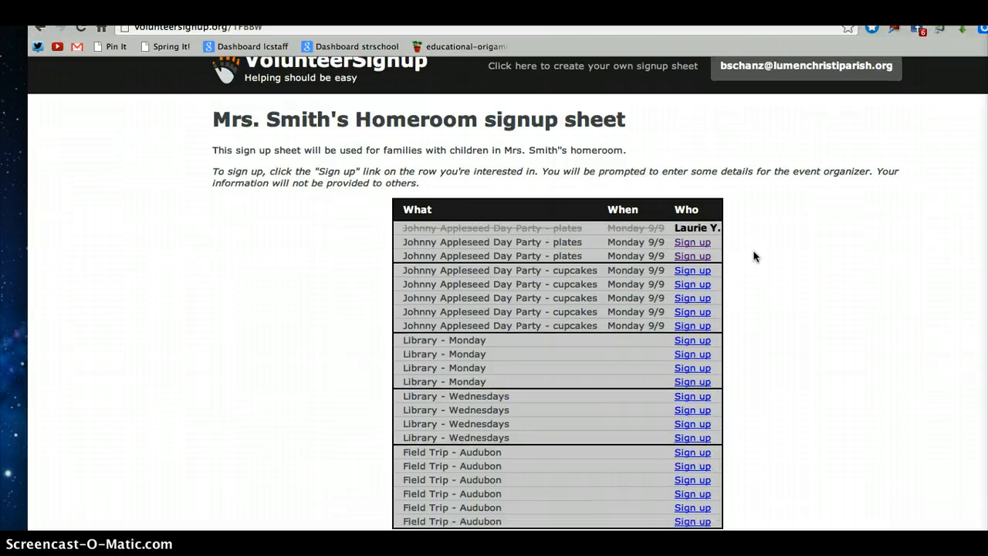
scroll(754, 255, down, 2)
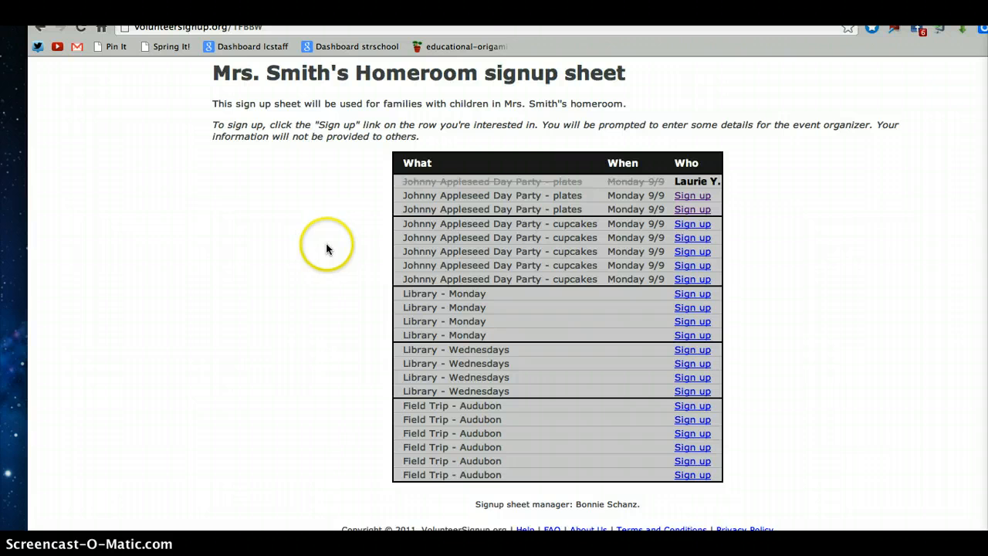
scroll(326, 249, down, 1)
scroll(327, 249, up, 1)
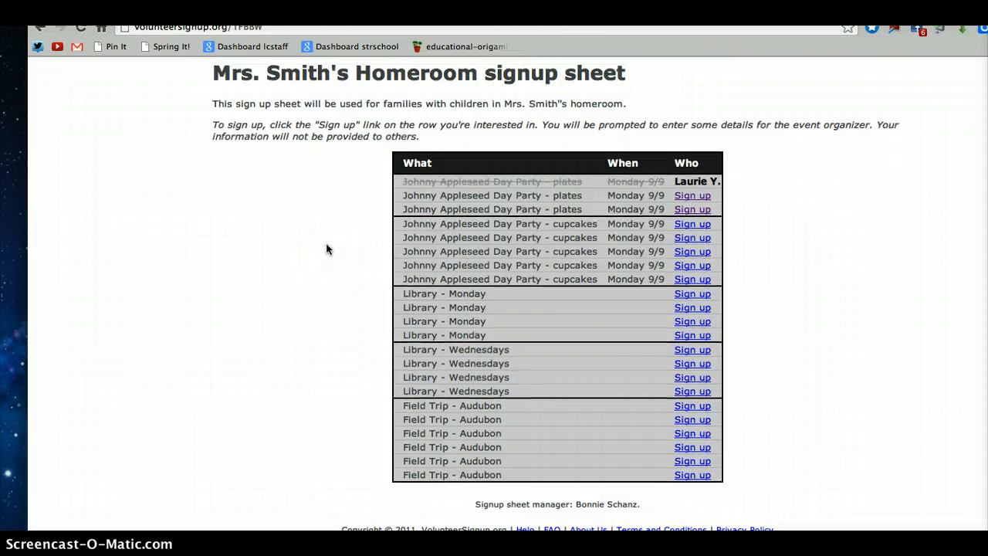